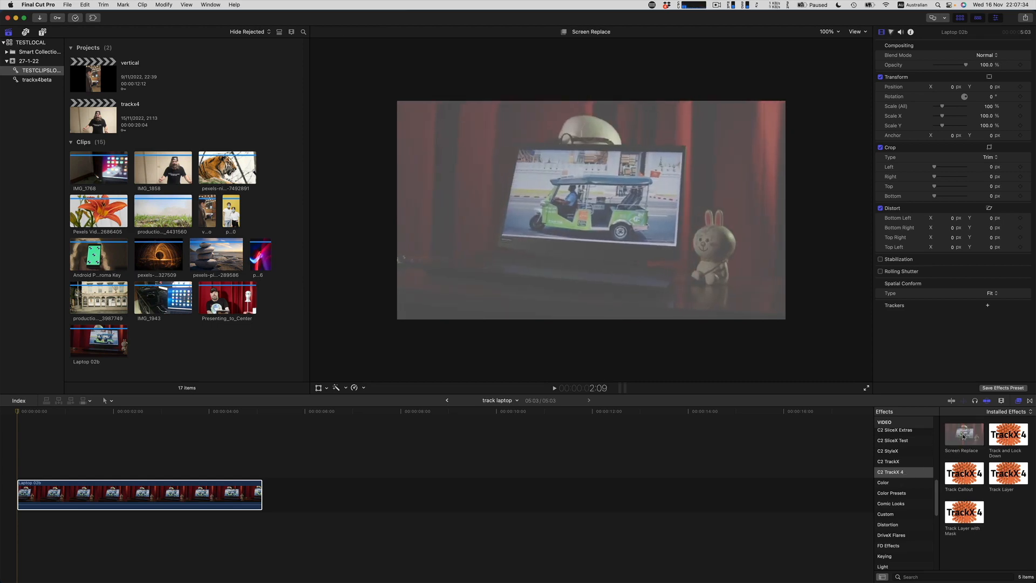
Step: Apply the Screen Replace effect to the Laptop 02b clip and fill its drop zone with the orange spinning-sparks pexels clip
left_click_drag(971, 443, 181, 490)
left_click(974, 141)
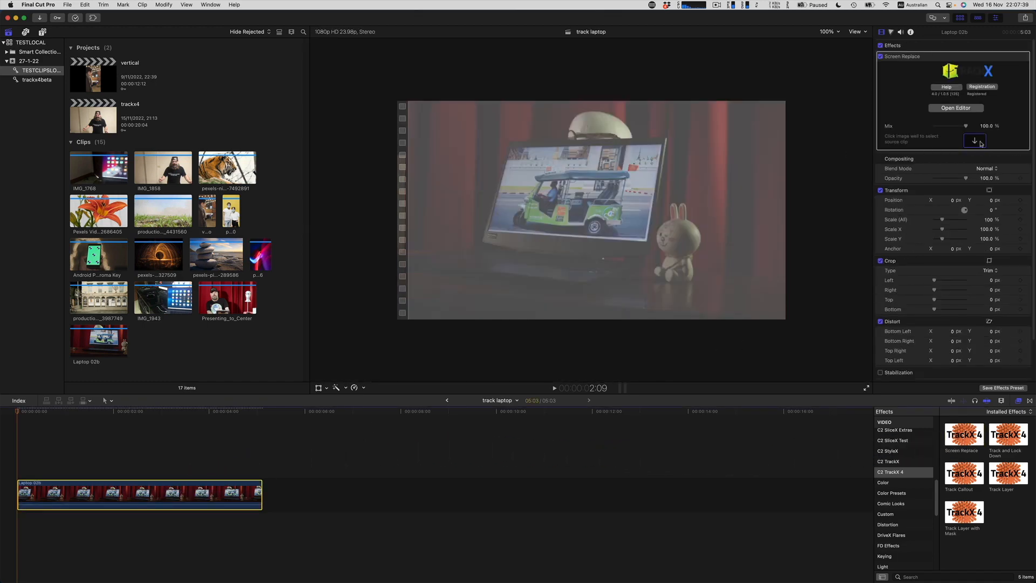
left_click(161, 259)
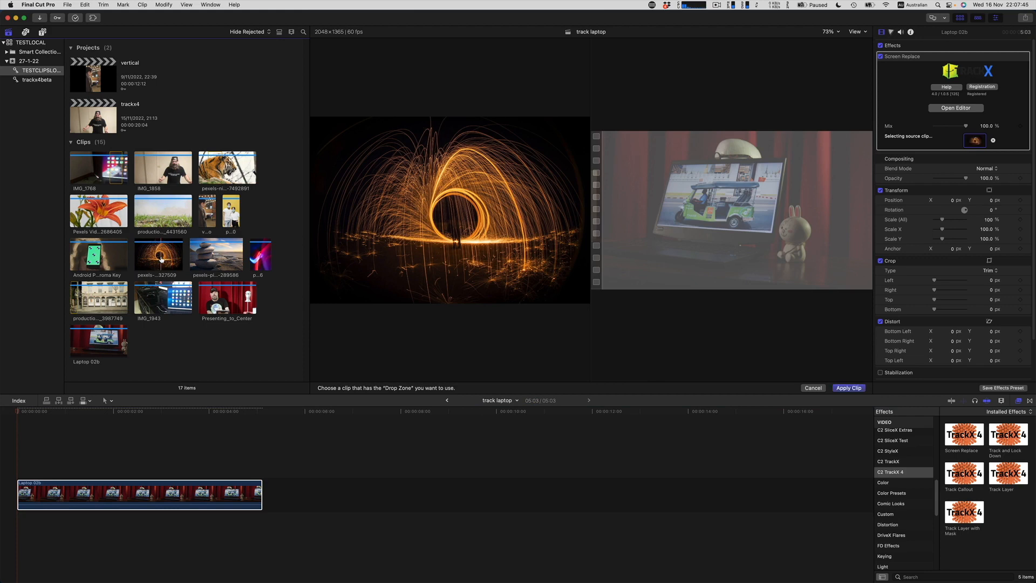
left_click(845, 388)
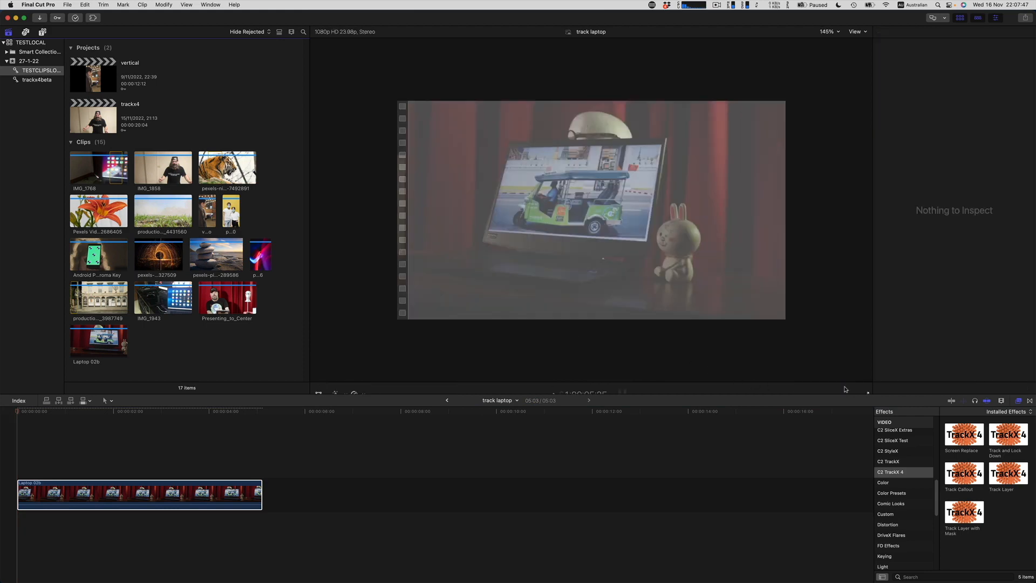
Step: Open the Screen Replace editor for the clip and place the Surface Image Layer's four corner points on the laptop screen's corners
left_click(26, 496)
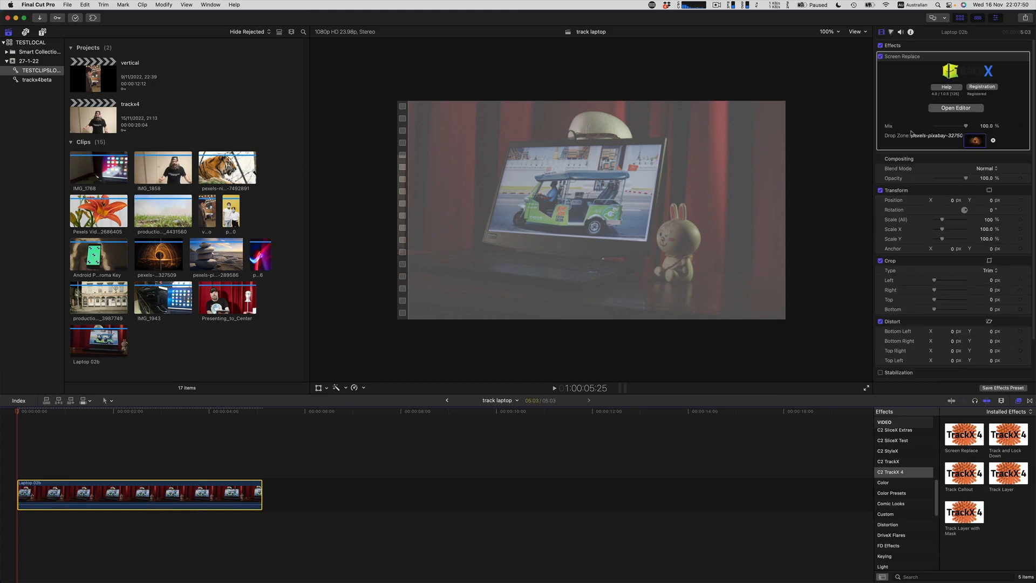
left_click(953, 108)
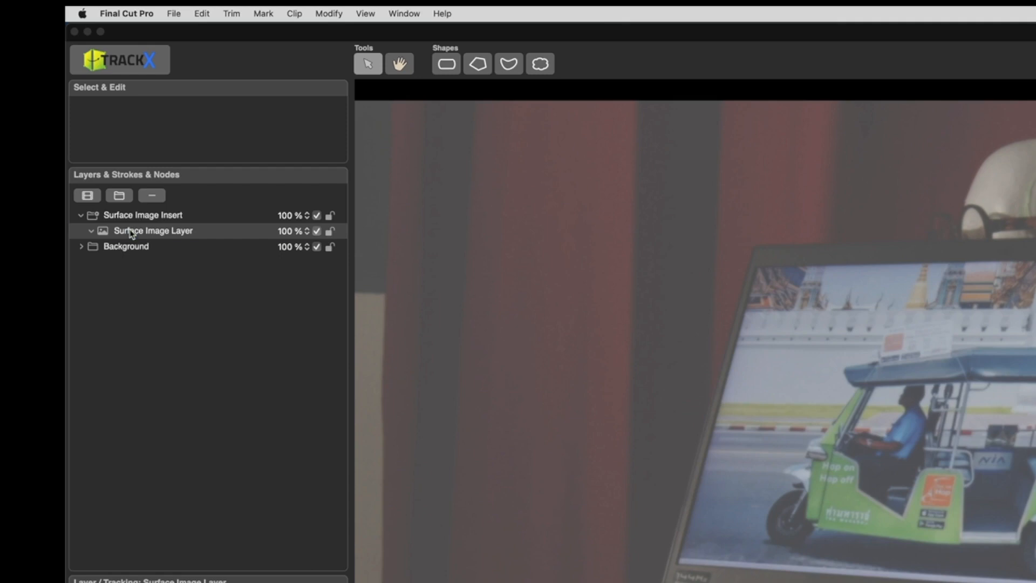
left_click(41, 139)
double_click(41, 139)
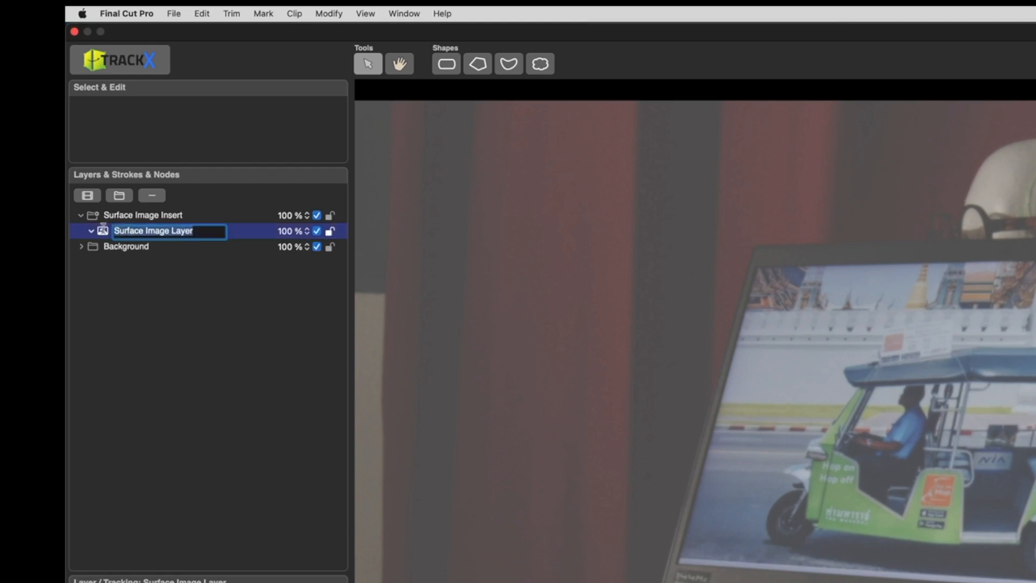
key("Return")
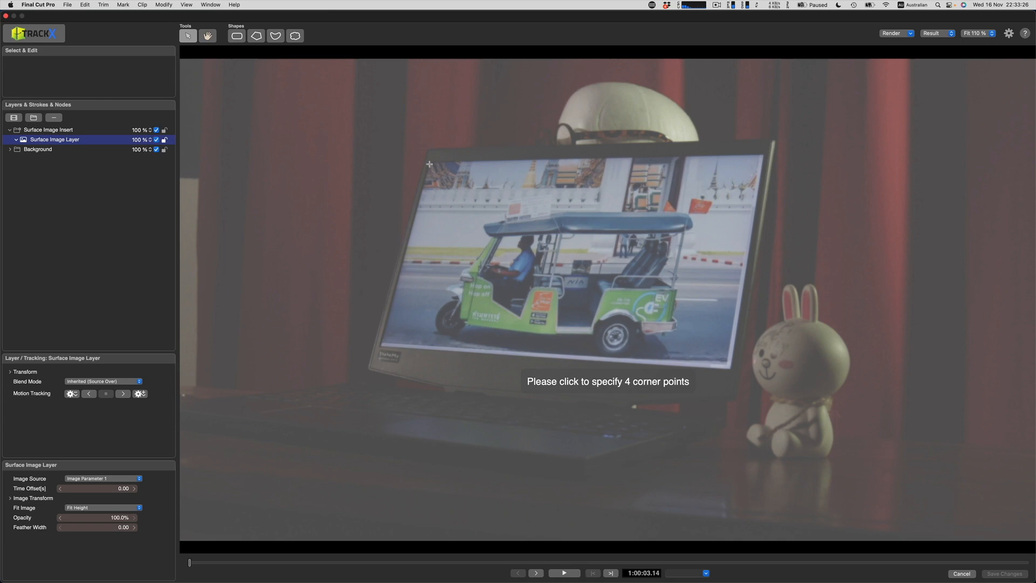
left_click(429, 164)
left_click(729, 367)
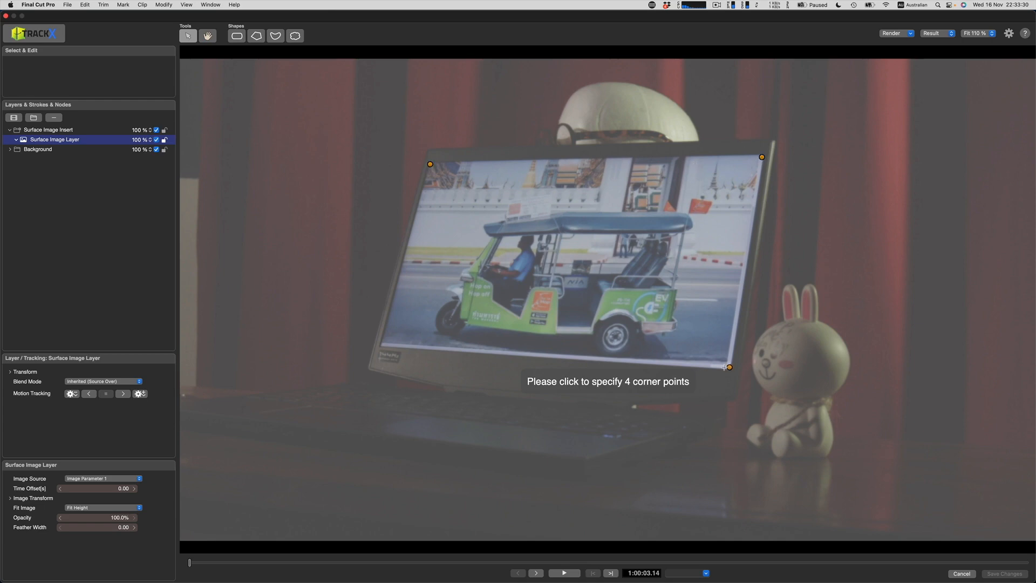
left_click(382, 345)
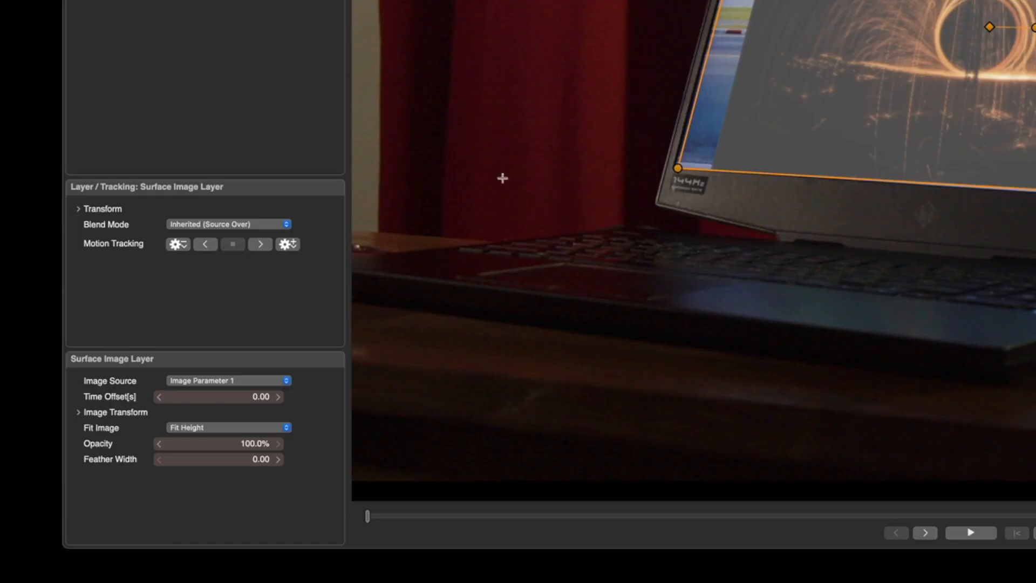
Step: Set the Surface Image Layer's Fit Image to Fit Width and refine its corner points to cover the laptop screen
left_click(202, 430)
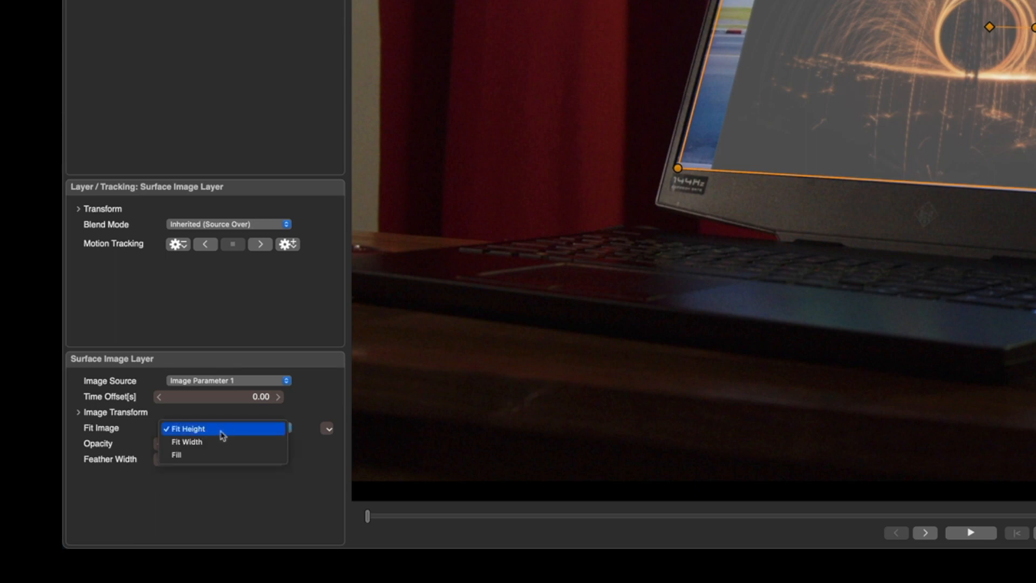
left_click(220, 441)
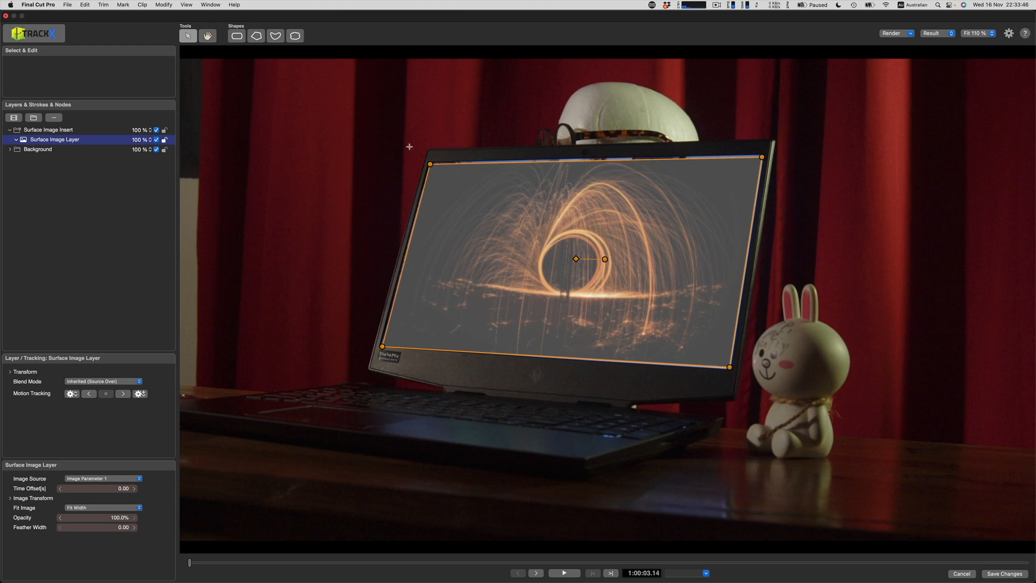
mouse_move(412, 160)
left_mouse_down()
mouse_move(394, 134)
mouse_move(350, 191)
mouse_move(327, 114)
mouse_move(335, 165)
mouse_move(428, 163)
left_mouse_up()
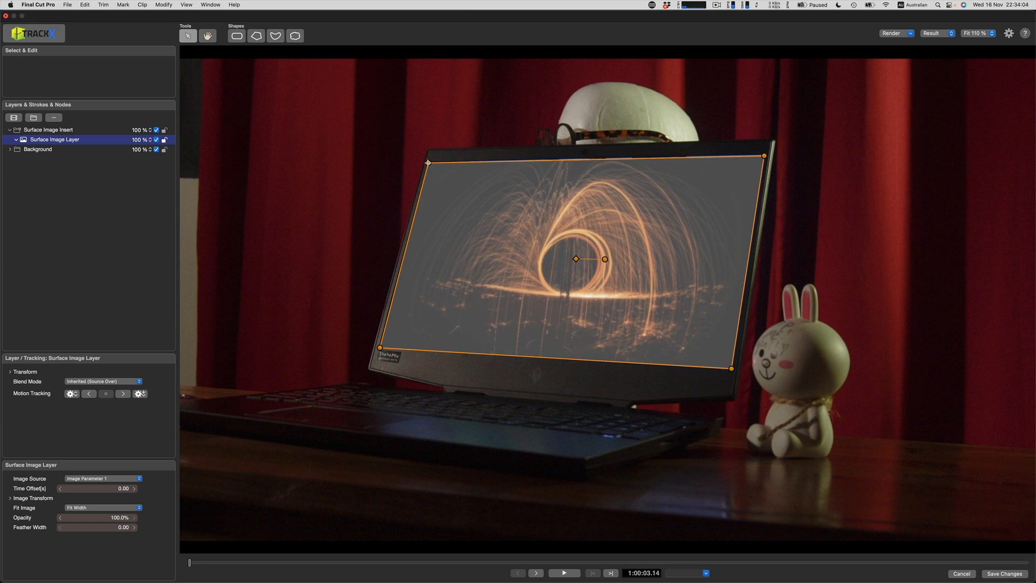
mouse_move(427, 163)
left_mouse_down()
mouse_move(437, 168)
mouse_move(428, 162)
left_mouse_up()
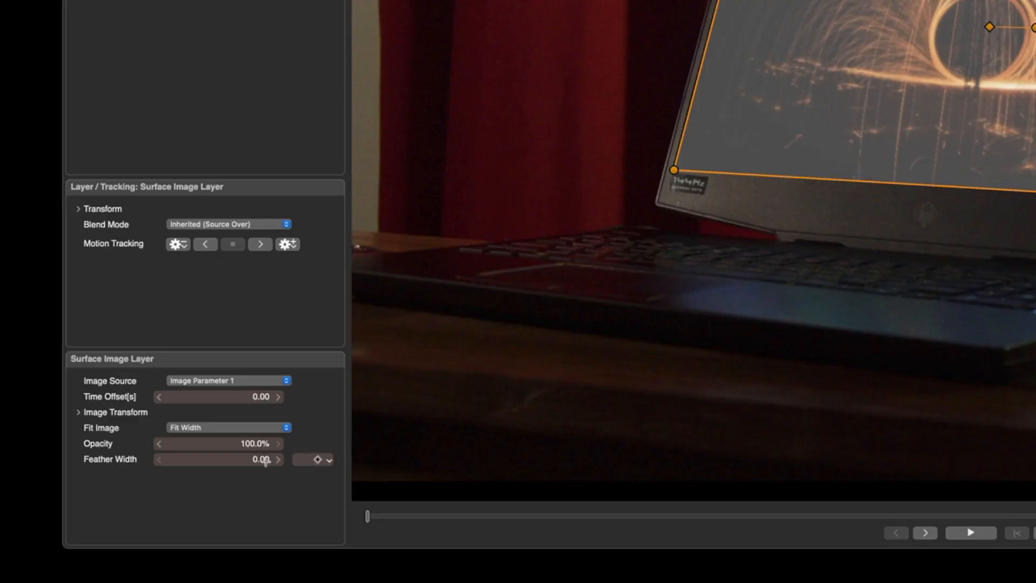
Step: Set the Surface Image Layer's Feather Width to 2
left_click(264, 460)
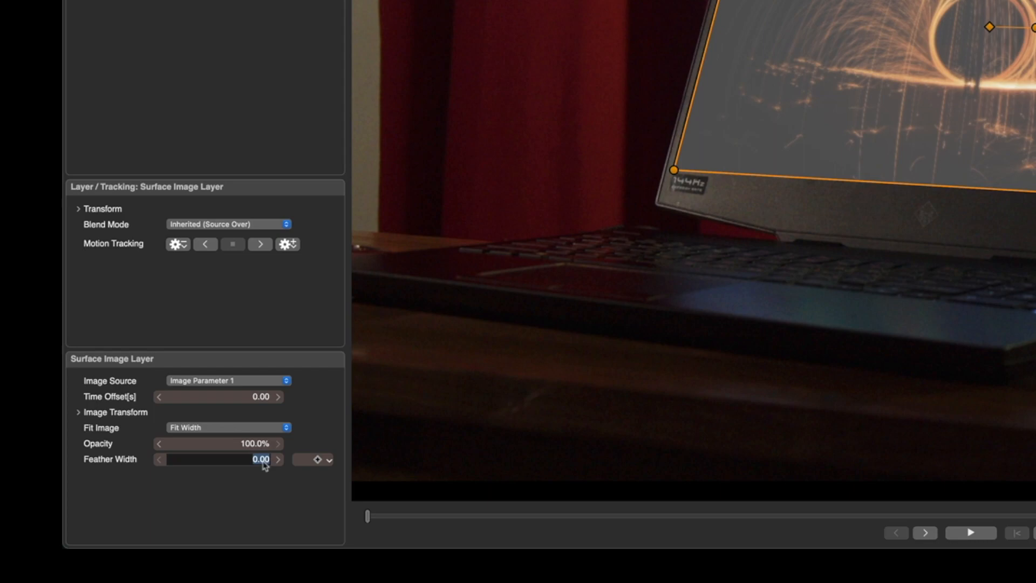
type("2")
key("Return")
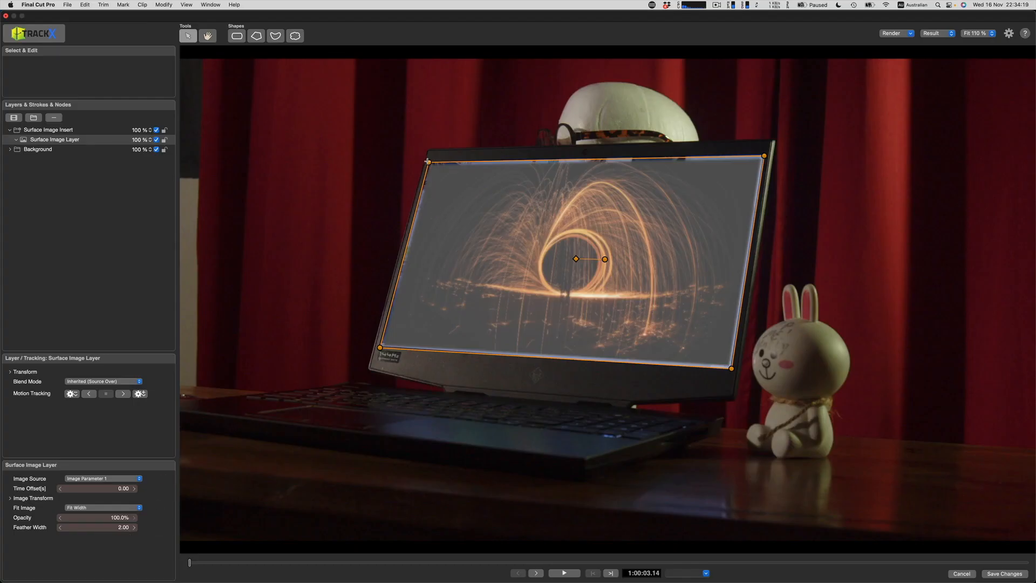
Step: Move all four corners of the inserted image slightly outward so its feathered edges cover the original laptop screen
left_click_drag(429, 162, 427, 158)
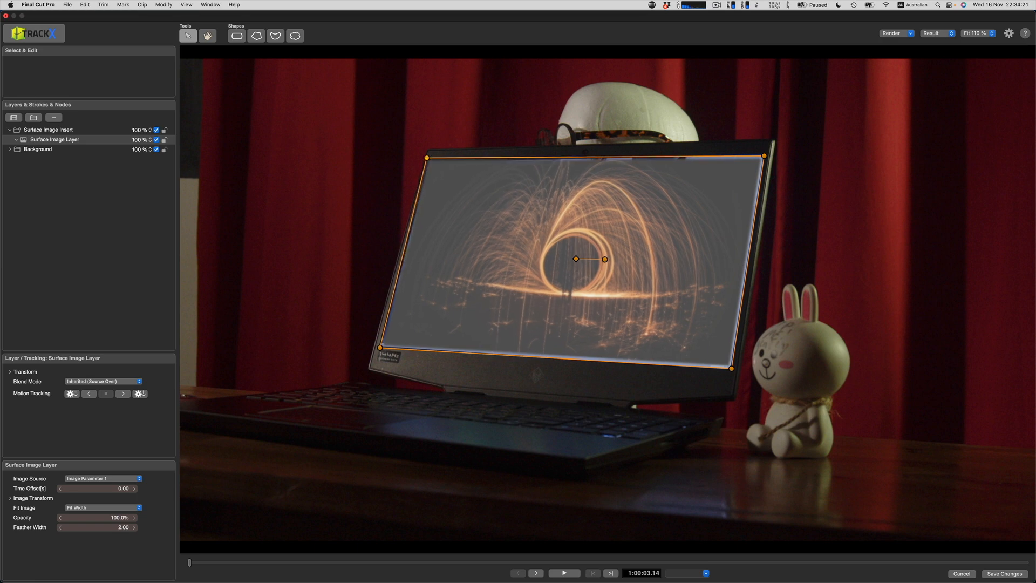
left_click_drag(764, 156, 767, 152)
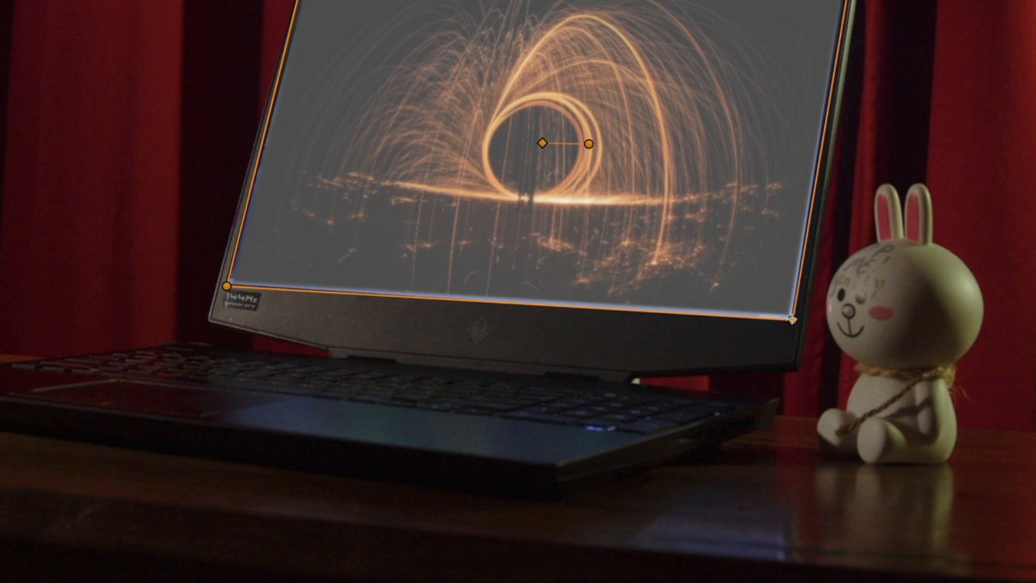
left_click_drag(731, 369, 732, 371)
left_click_drag(794, 325, 795, 328)
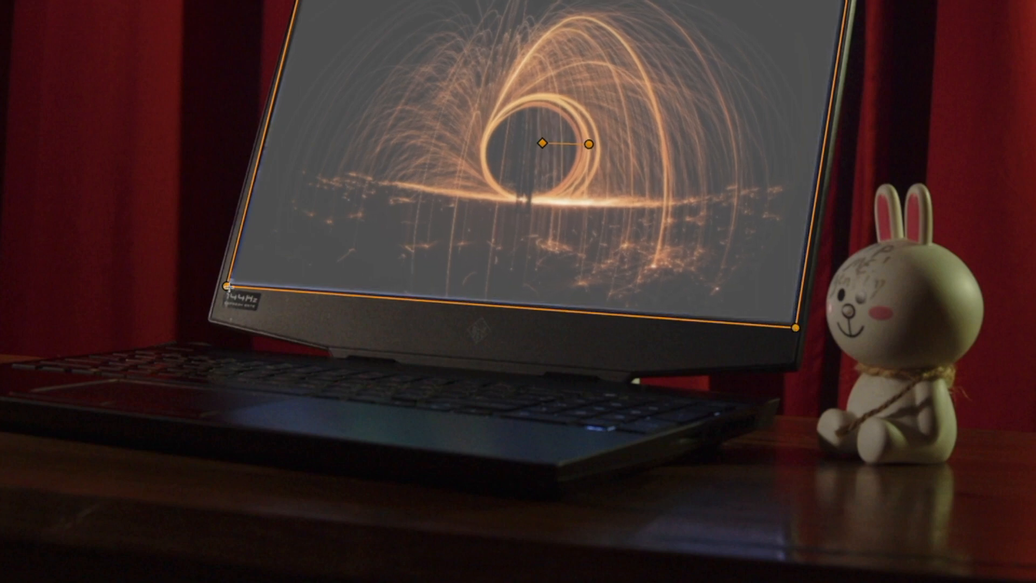
left_click_drag(226, 286, 221, 290)
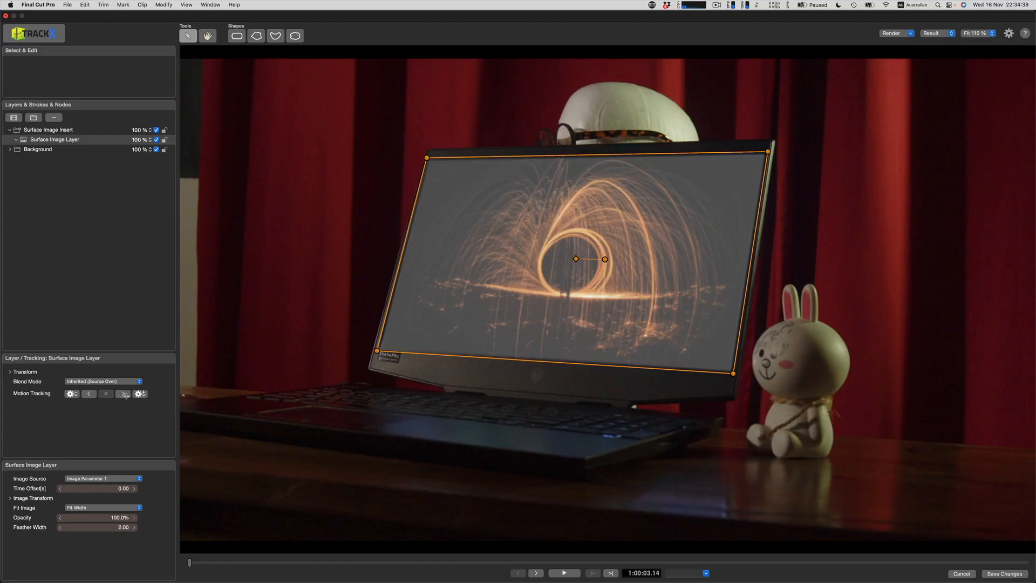
Step: Motion-track the Surface Image Layer forward through the clip and return the playhead to the first frame
left_click(123, 395)
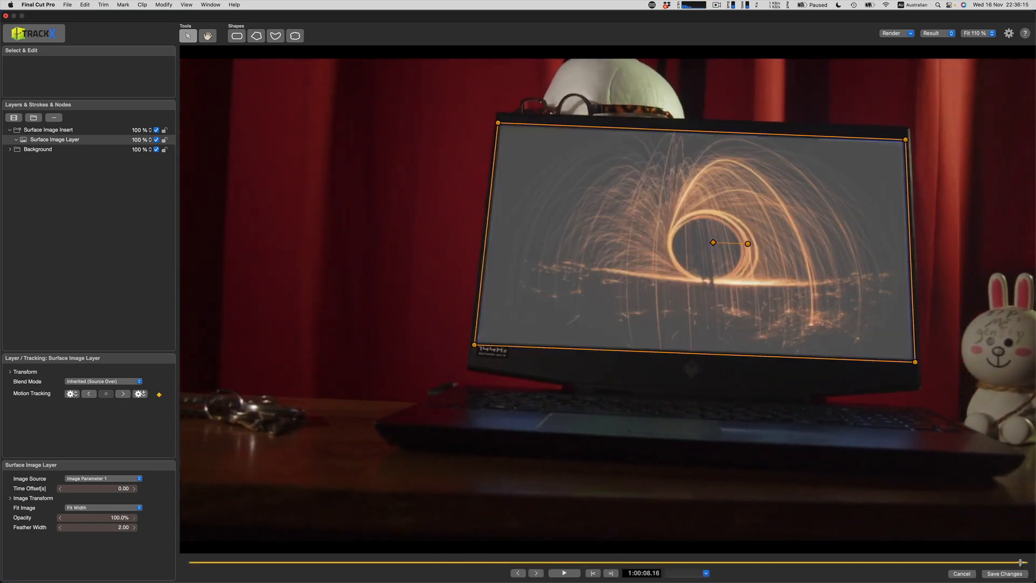
left_click_drag(1021, 562, 173, 490)
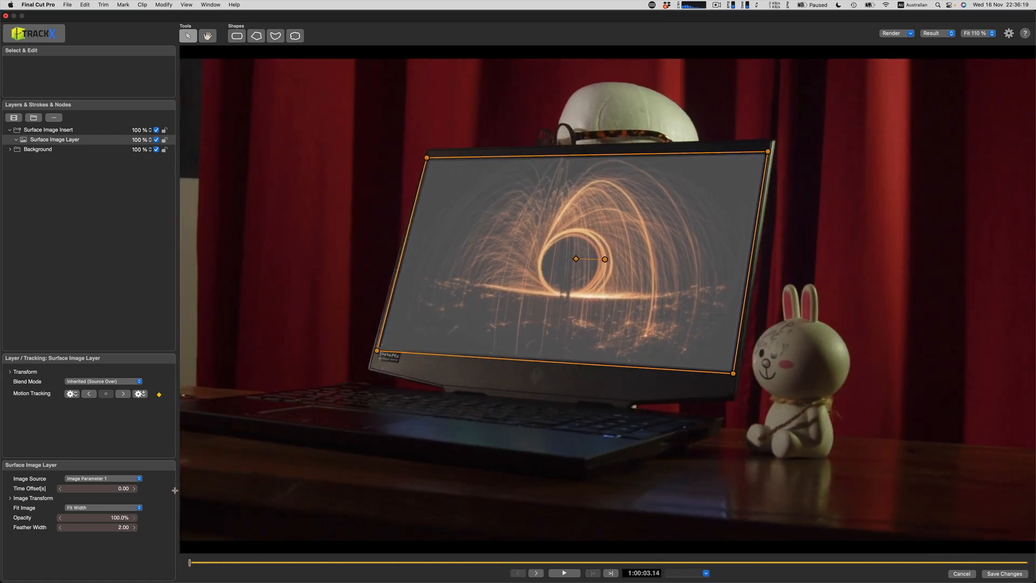
Step: Set the Insert Contrast of the Surface Image Insert group to 0.95
left_click(42, 130)
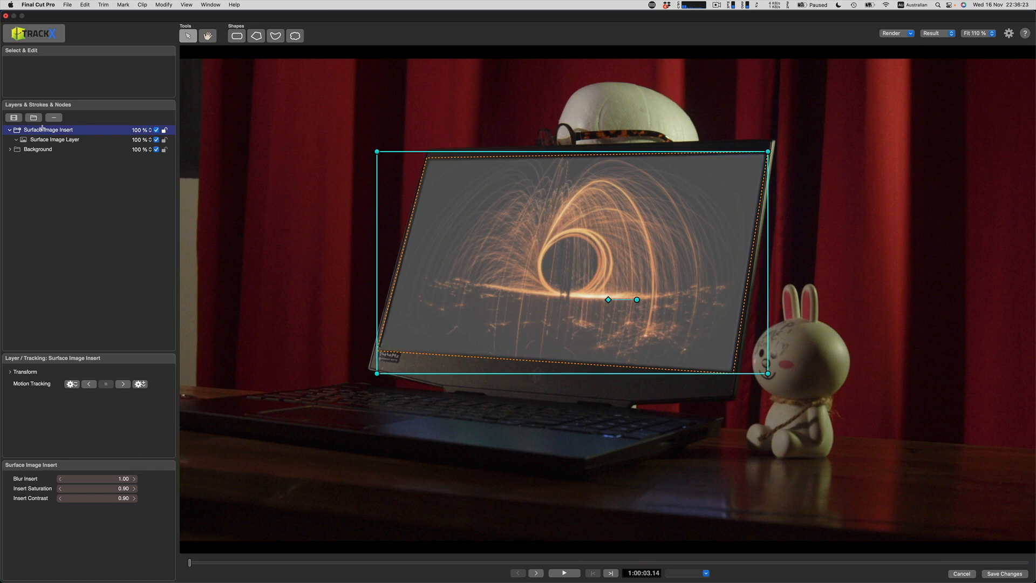
left_click(116, 498)
type("0.")
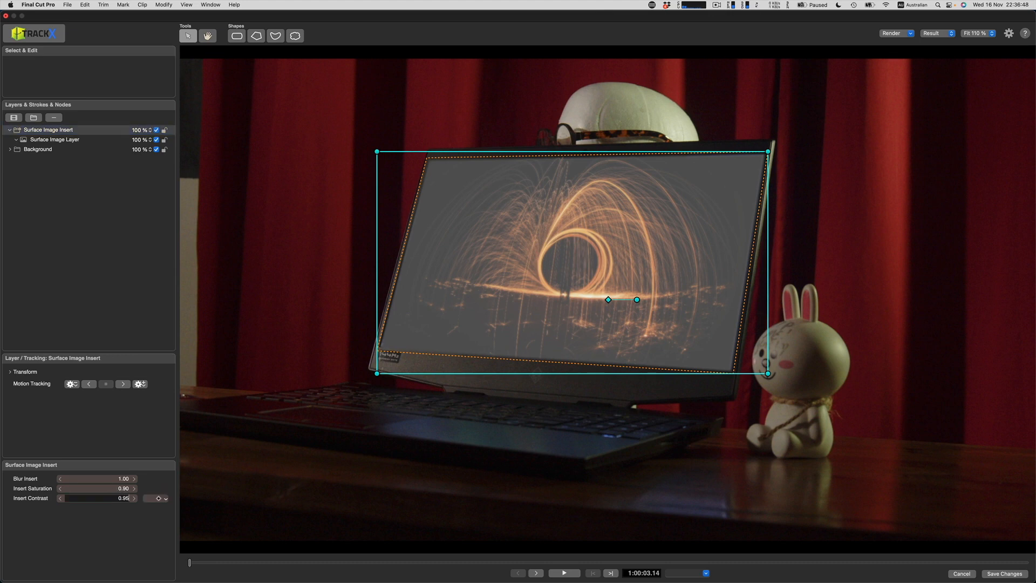
type("95")
key("Return")
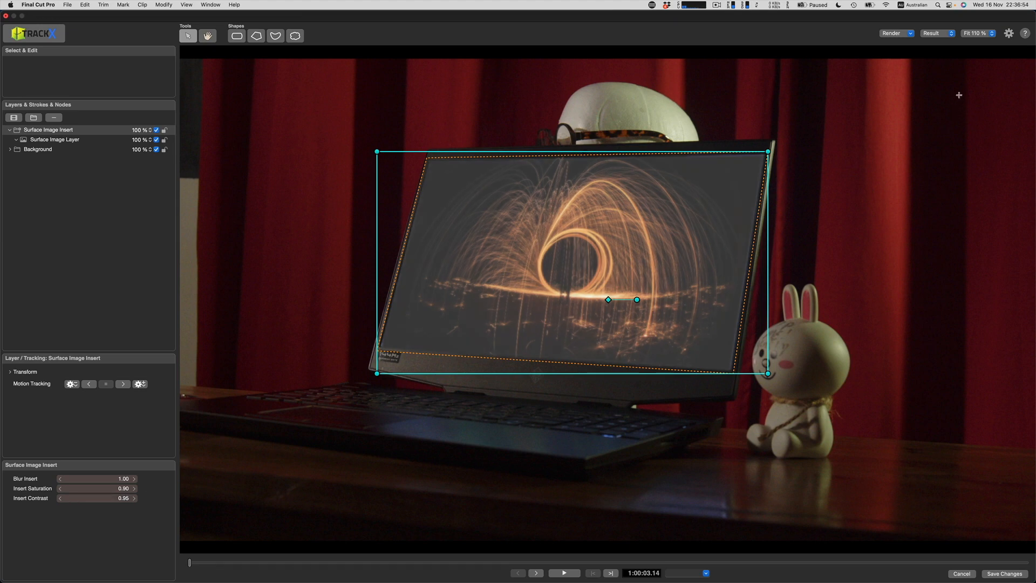
Step: Set the render motion blur to 8 samples with a 108° angle
left_click(895, 33)
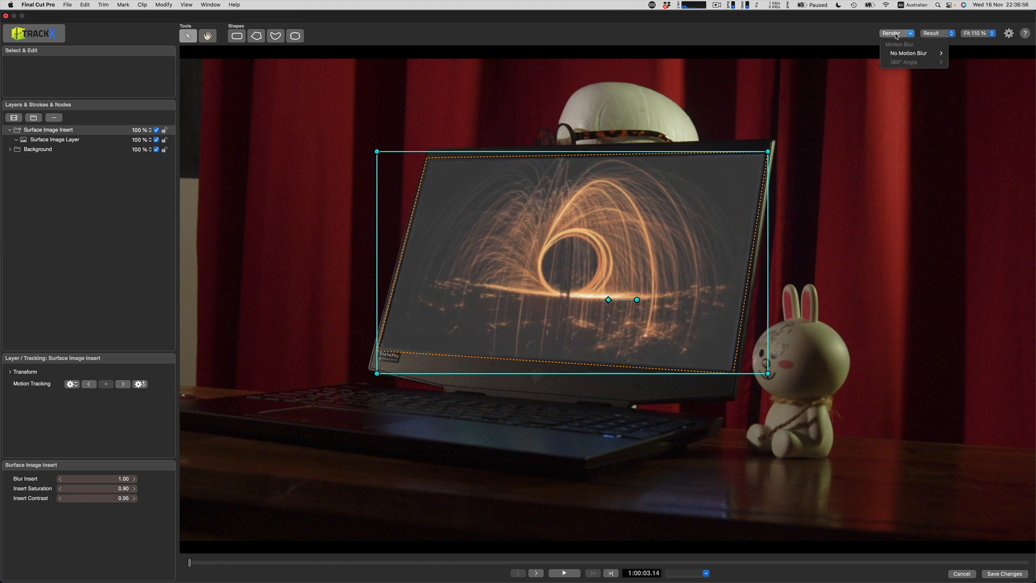
mouse_move(943, 53)
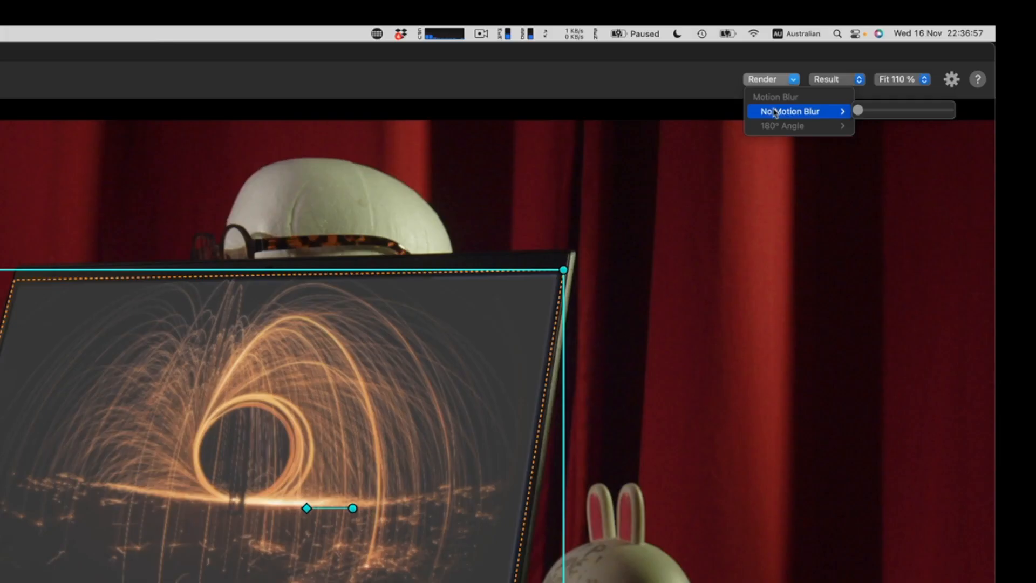
left_click(878, 111)
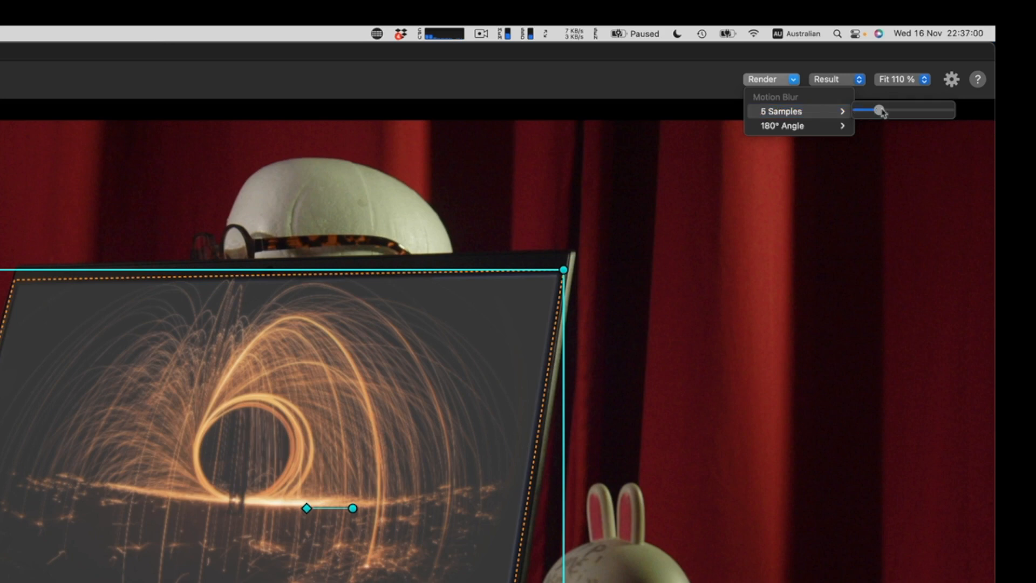
mouse_move(878, 112)
left_mouse_down()
mouse_move(891, 111)
mouse_move(887, 127)
left_mouse_up()
mouse_move(844, 128)
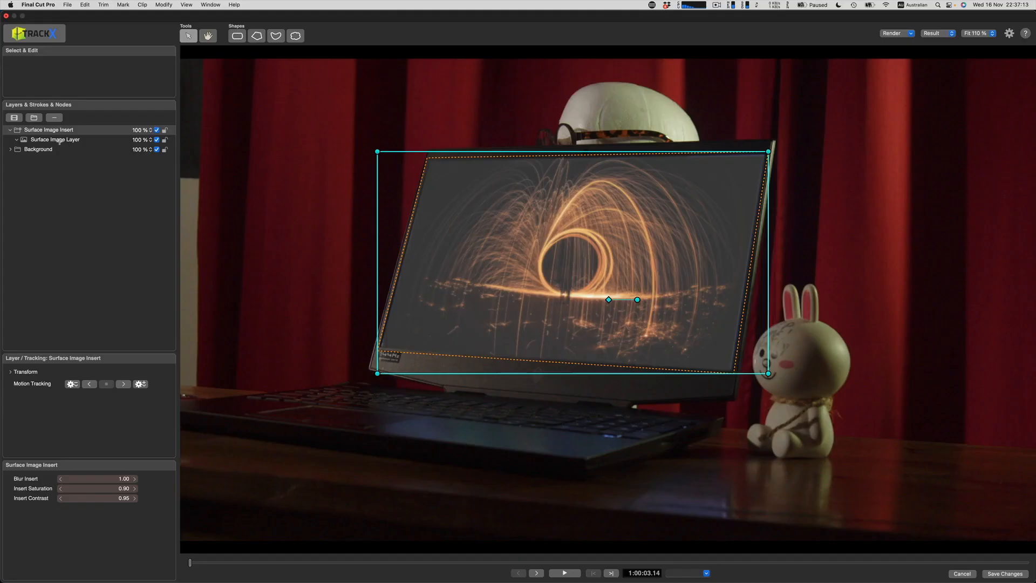
Step: Add a transform keyframe to the Surface Image Layer on the first frame and nudge its top-right corner slightly outward
left_click(59, 141)
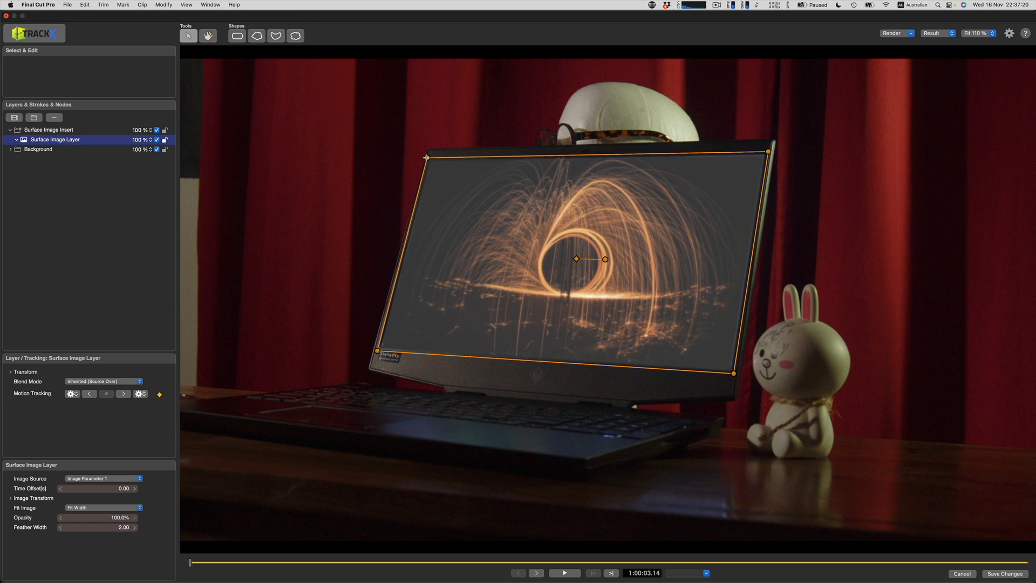
right_click(426, 158)
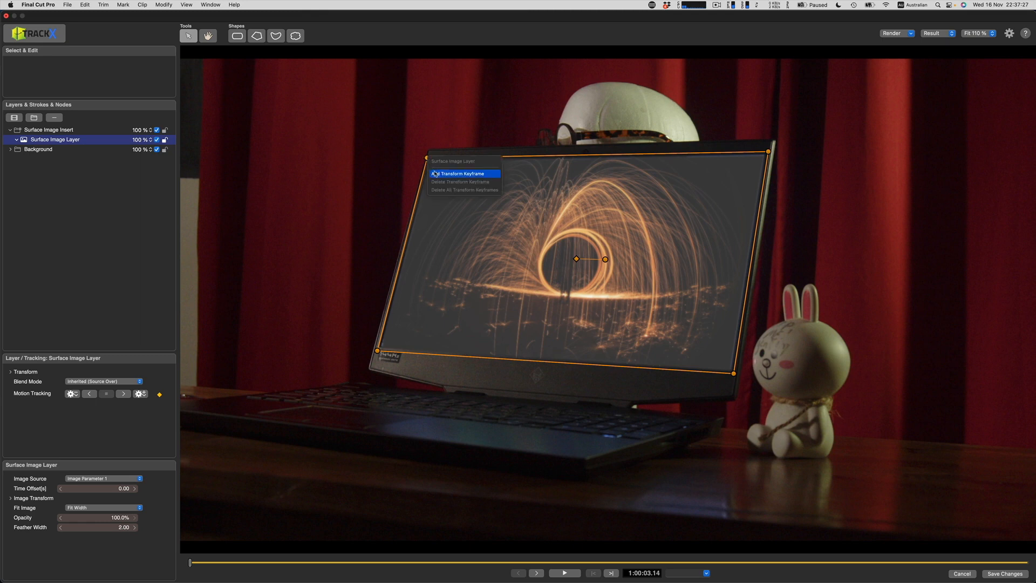
left_click(436, 173)
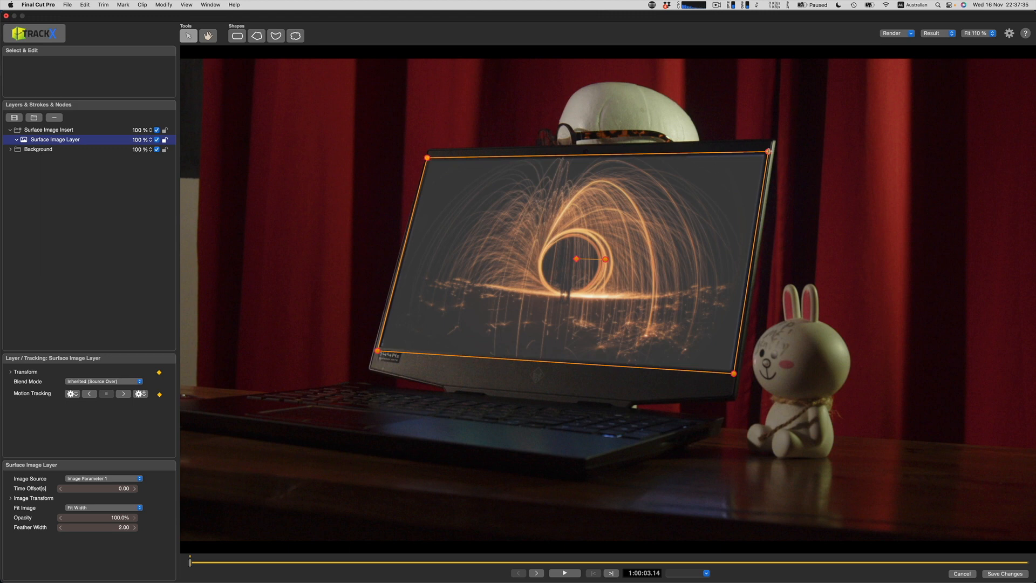
left_click_drag(768, 151, 770, 151)
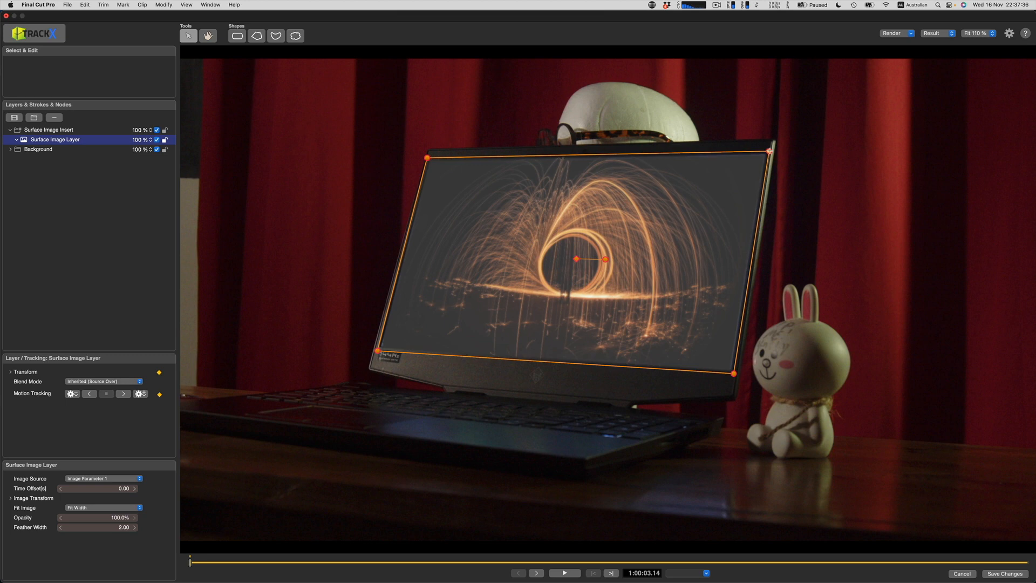
Step: On the last frame, adjust the inserted image's top-right and bottom-right corners to match the laptop screen
left_click(1027, 563)
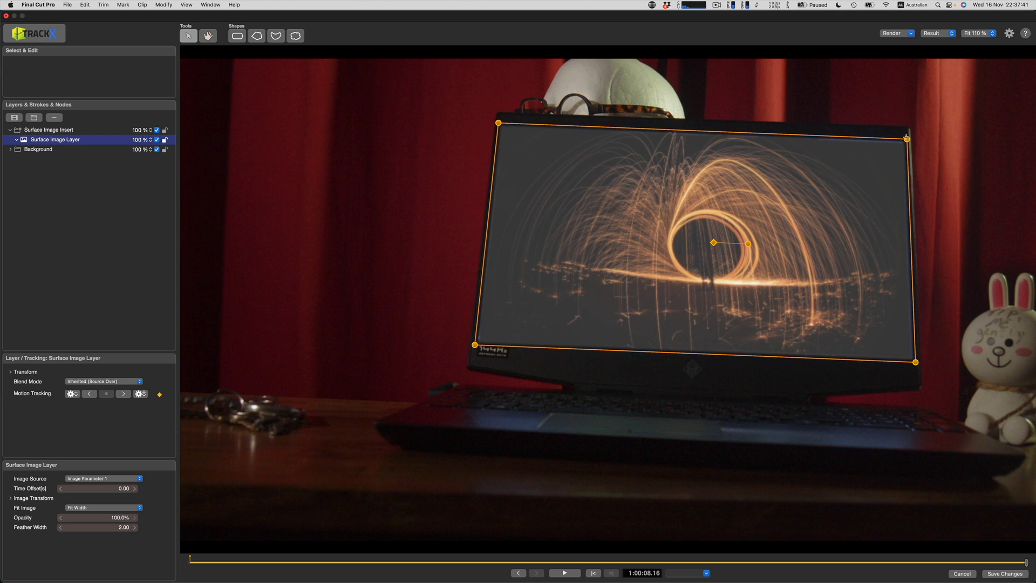
left_click_drag(907, 139, 905, 136)
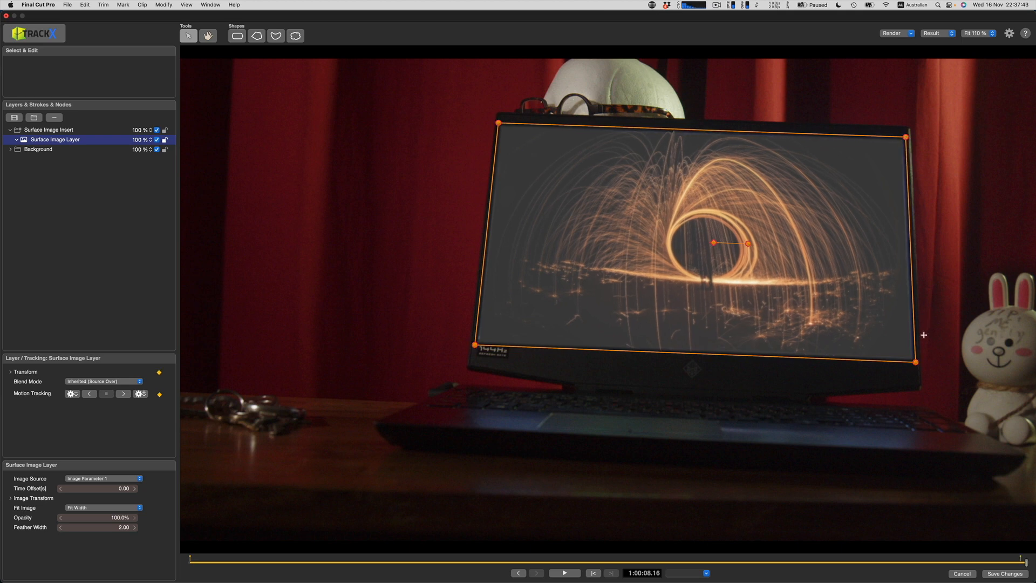
left_click_drag(916, 362, 917, 361)
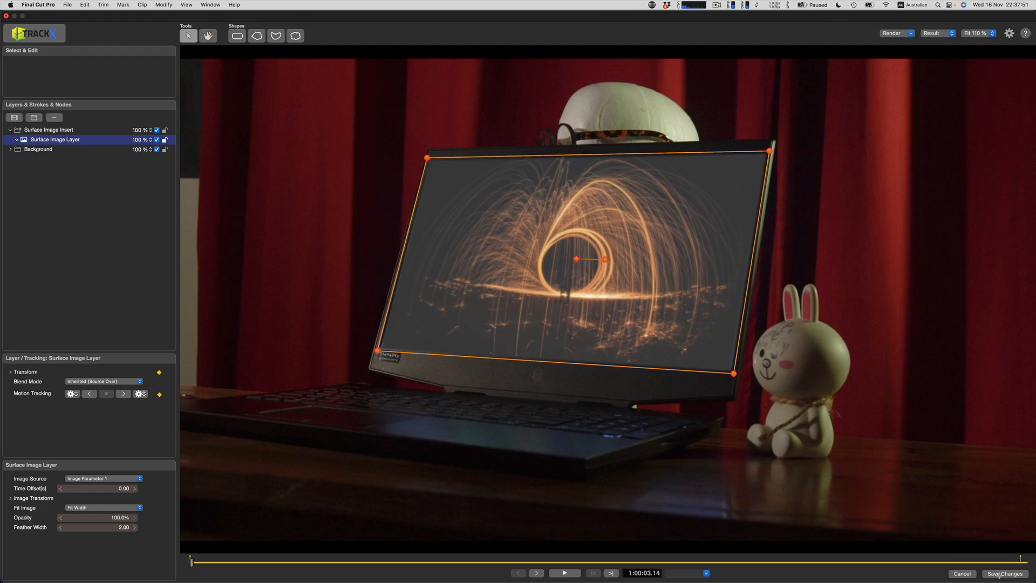
Step: Save the editor changes and play back the clip in the timeline
left_click(999, 574)
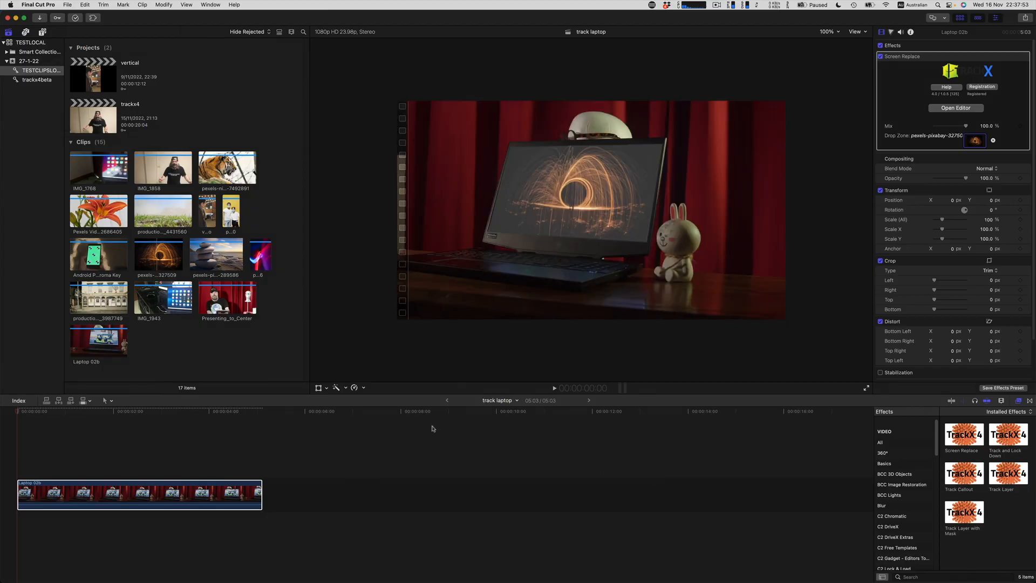
key("space")
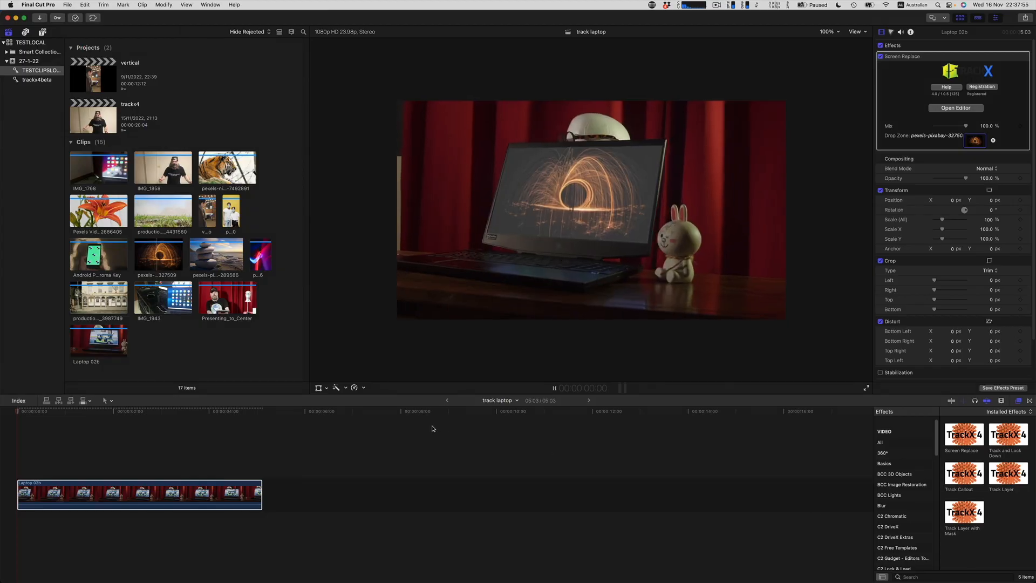